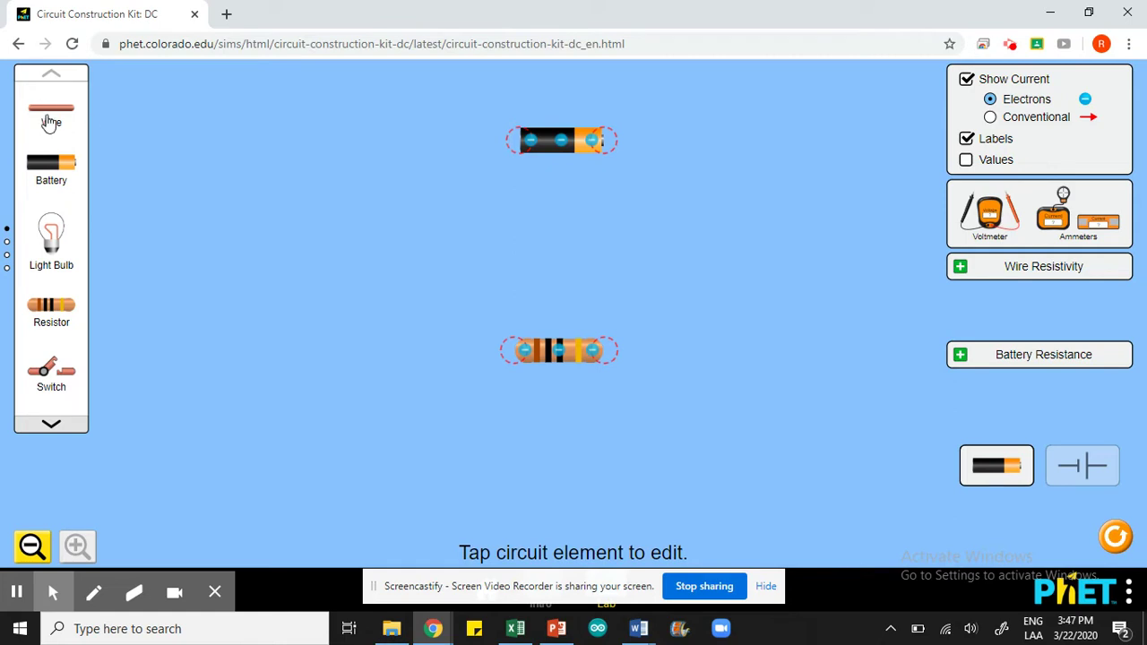
# Step: Connect the battery and resistor into a closed rectangular loop using six wires
pyautogui.moveTo(51, 123); pyautogui.dragTo(463, 146)
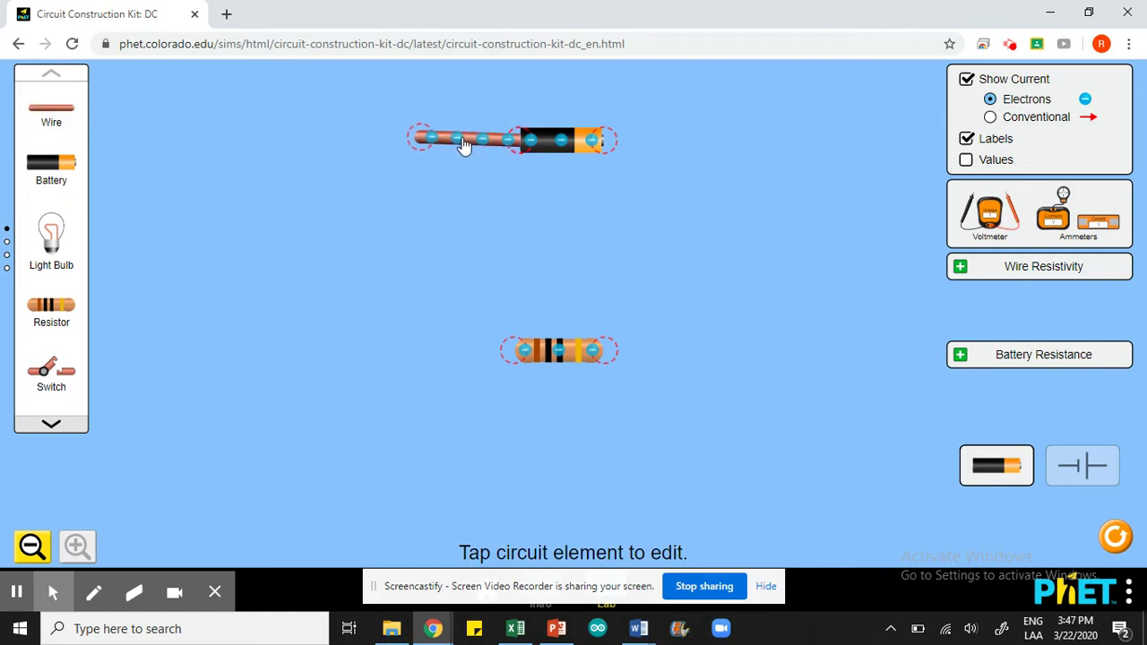
pyautogui.moveTo(69, 117); pyautogui.dragTo(645, 149)
pyautogui.moveTo(60, 114); pyautogui.dragTo(409, 367)
pyautogui.moveTo(55, 110); pyautogui.dragTo(664, 350)
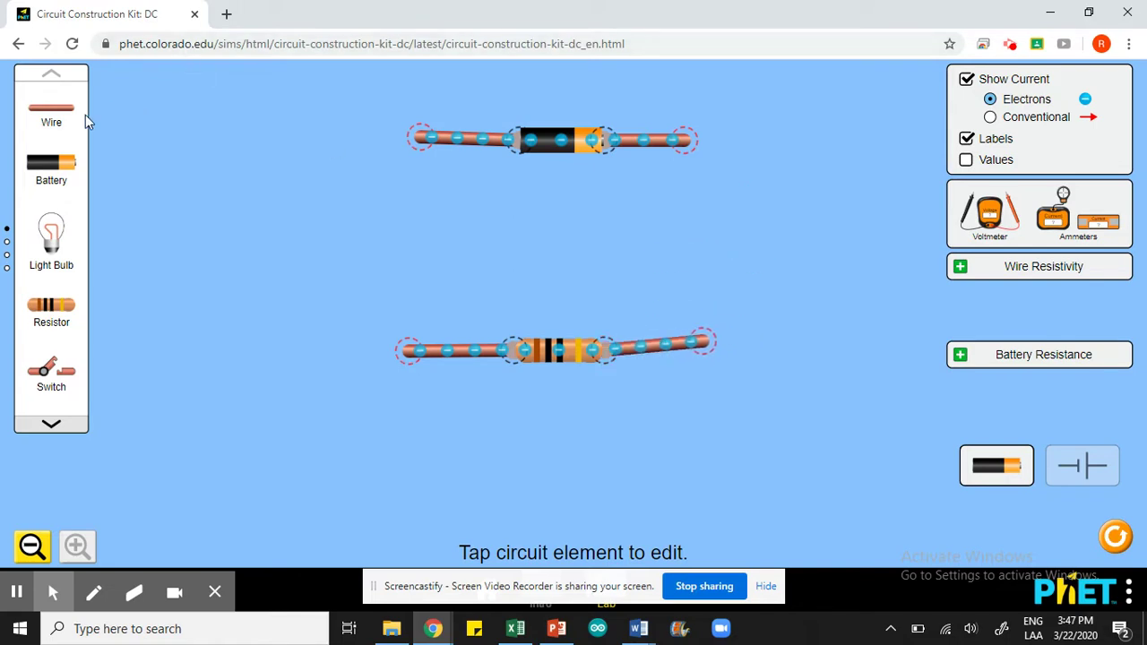
pyautogui.moveTo(55, 108); pyautogui.dragTo(412, 354)
pyautogui.moveTo(65, 122); pyautogui.dragTo(716, 349)
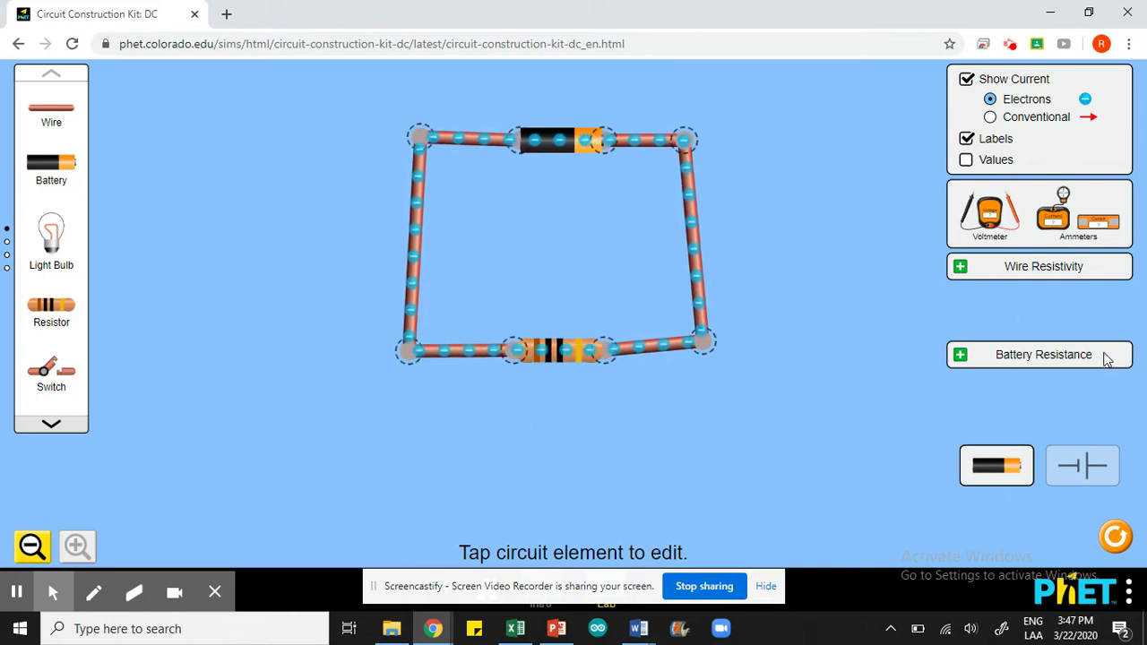
# Step: Place the voltmeter probes across the resistor and the non-contact ammeter's probe on the wire joining the battery's positive side to the resistor
pyautogui.moveTo(989, 215); pyautogui.dragTo(571, 439)
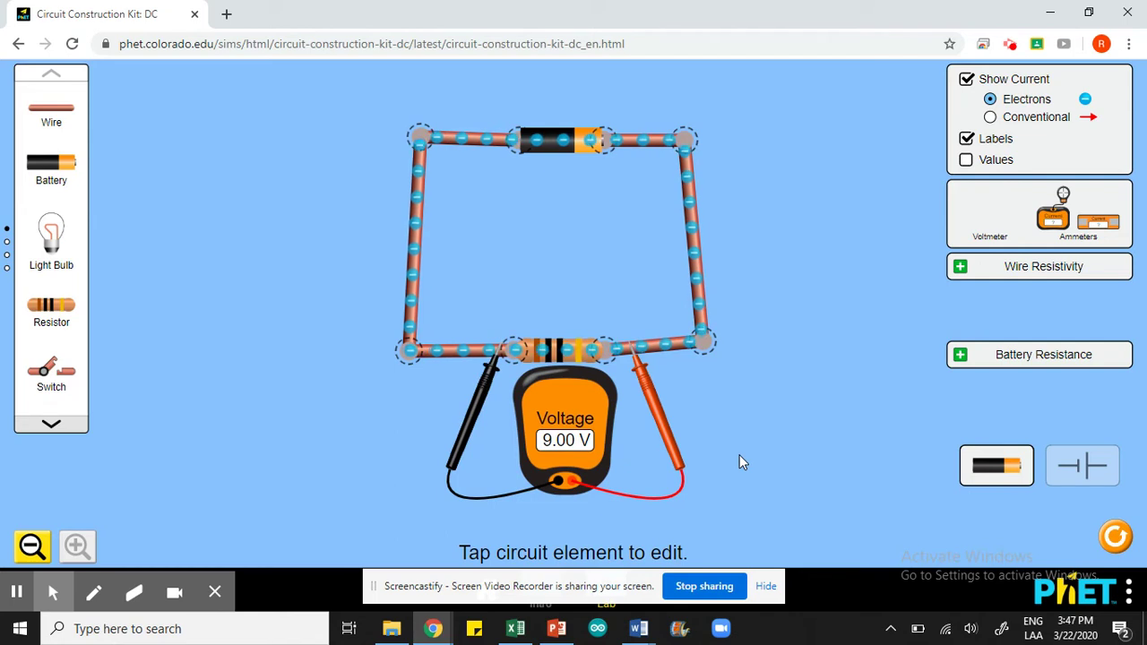
pyautogui.moveTo(1054, 220); pyautogui.dragTo(834, 222)
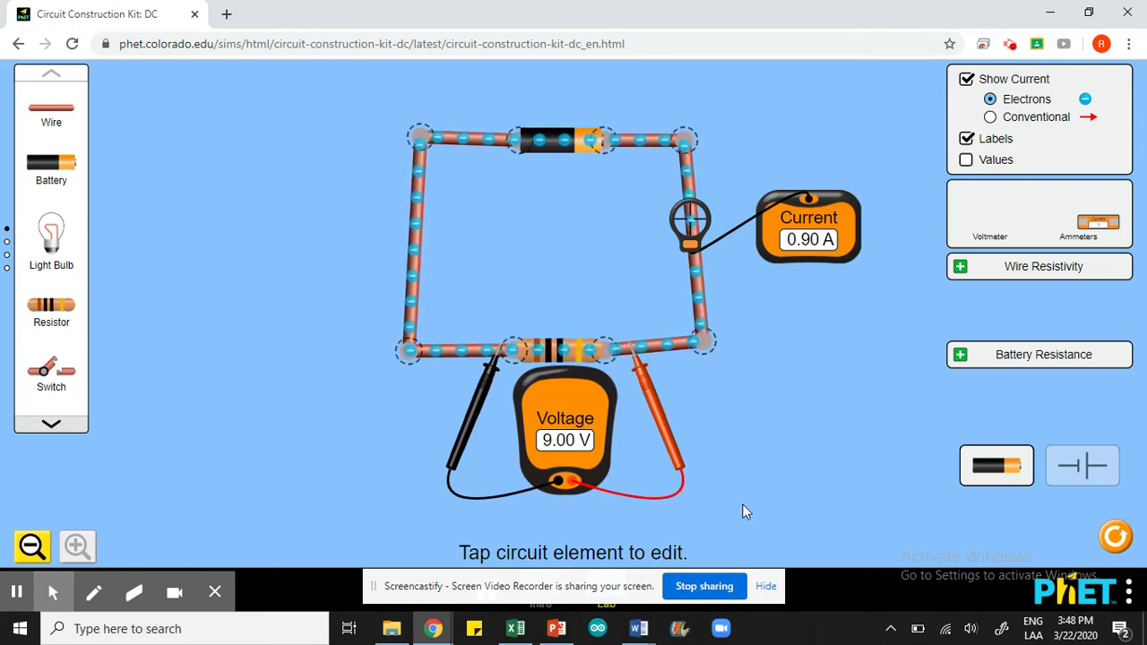
# Step: Switch to Document2 in Word, place its window beside the meters, and record "9 / 0.9 = R" and "10 Ohms" under the Ohms Law formulas
pyautogui.moveTo(639, 627)
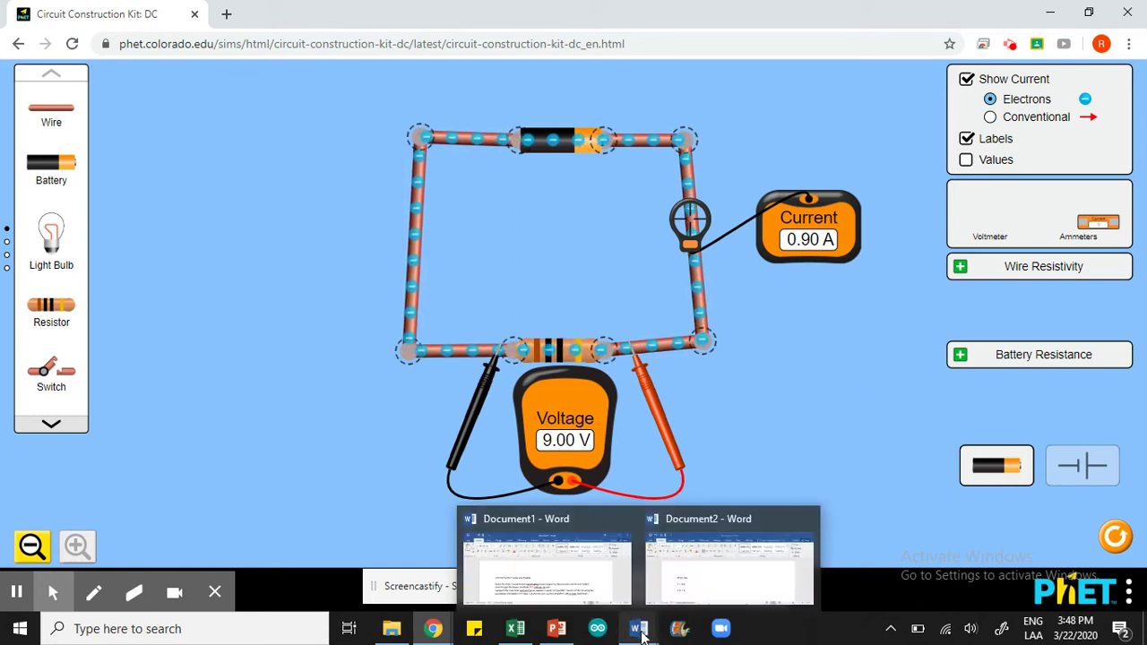
pyautogui.click(715, 577)
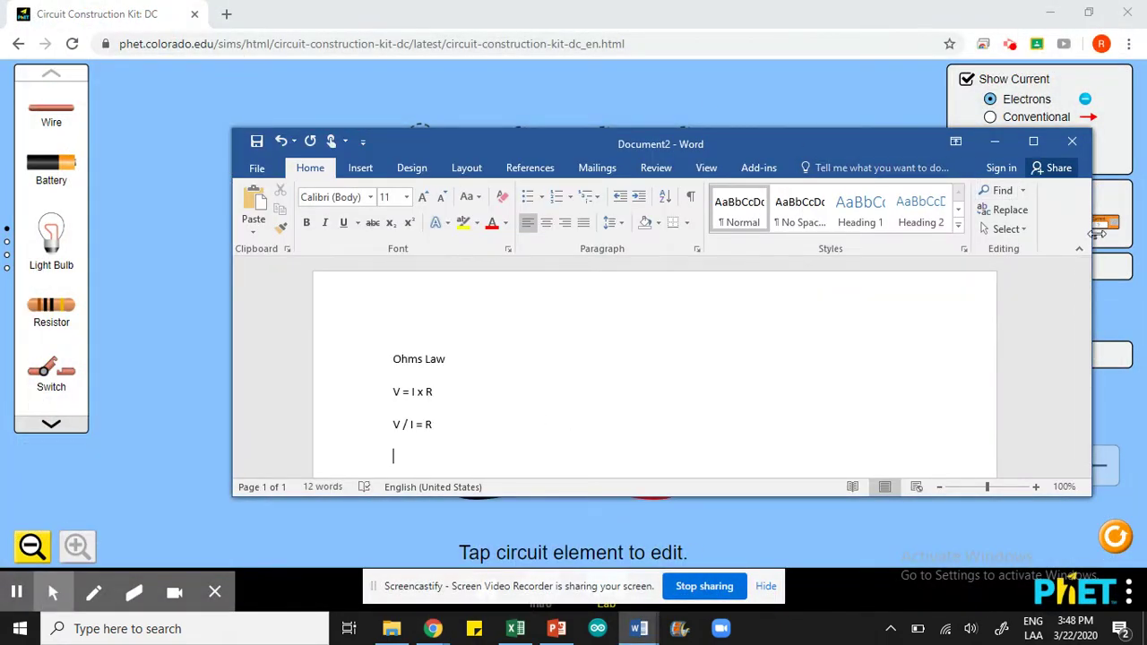
pyautogui.moveTo(1093, 233); pyautogui.dragTo(673, 235)
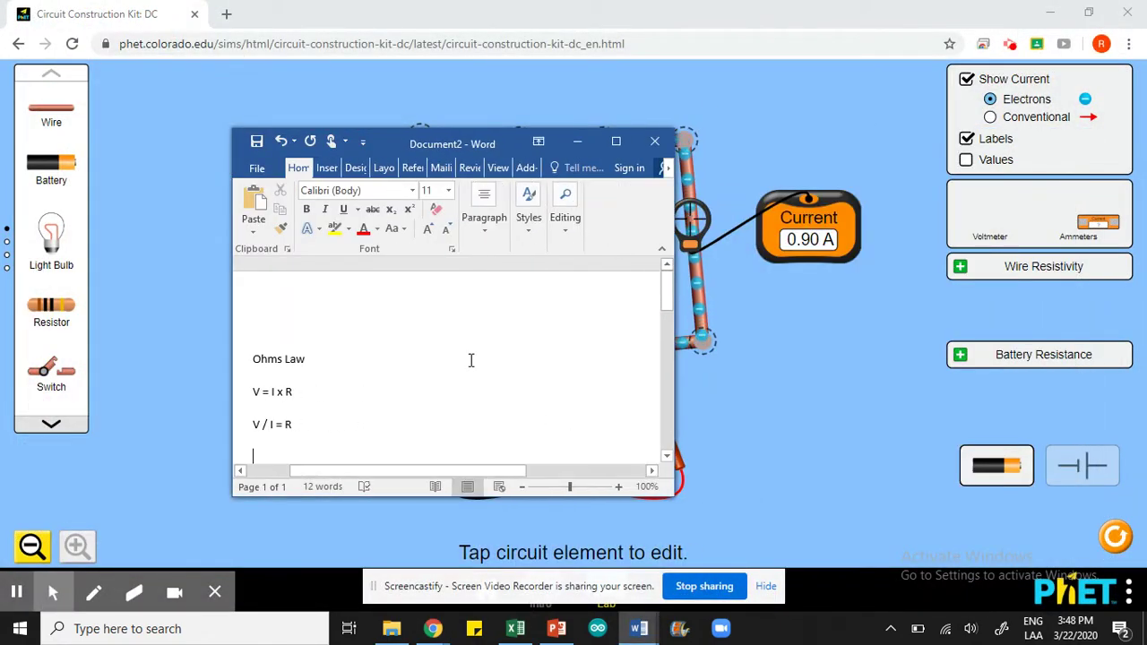
pyautogui.moveTo(411, 140); pyautogui.dragTo(193, 80)
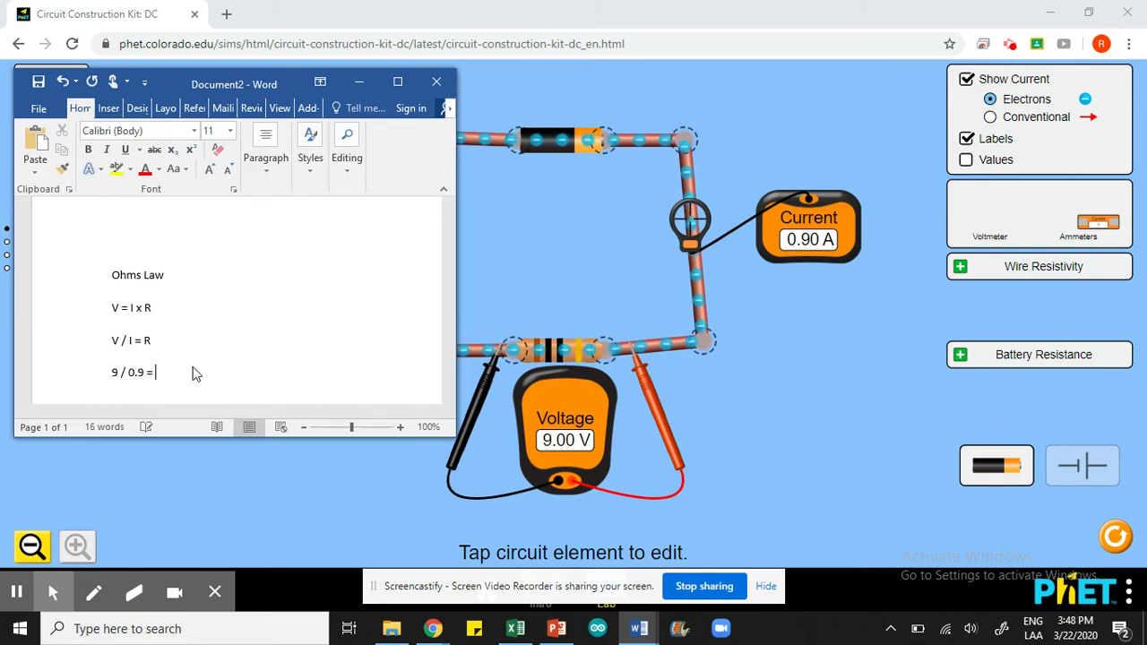
pyautogui.press('Return')
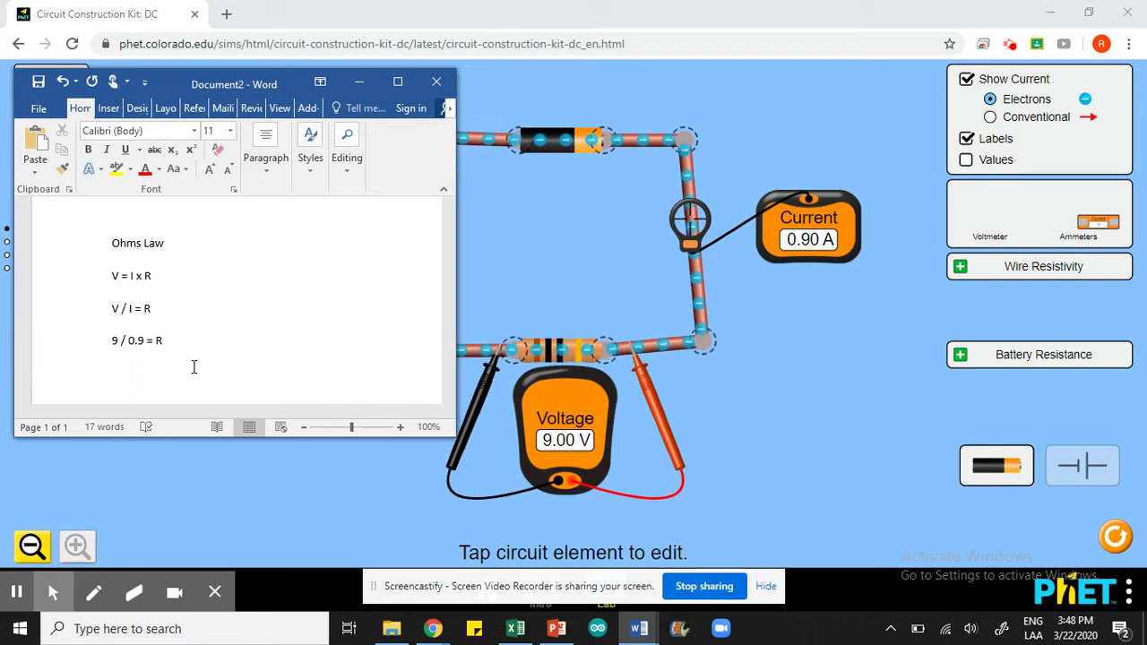
pyautogui.write('10 Ohms')
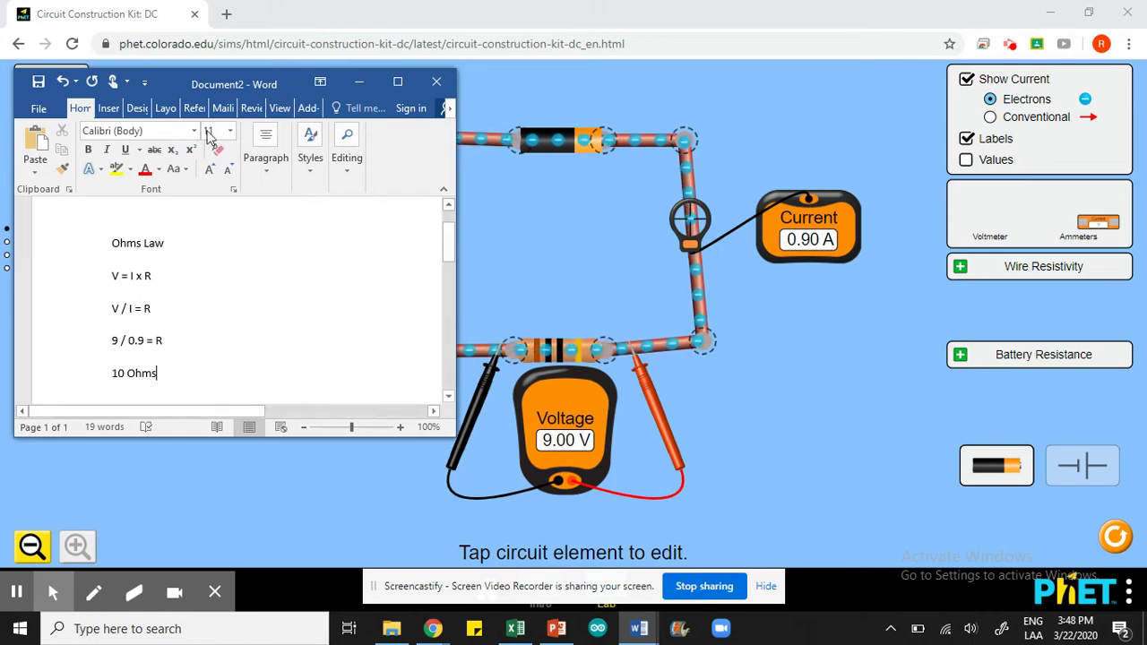
pyautogui.click(357, 83)
# Step: Move the voltmeter and its probes clear of the resistor branch
pyautogui.moveTo(580, 458); pyautogui.dragTo(611, 508)
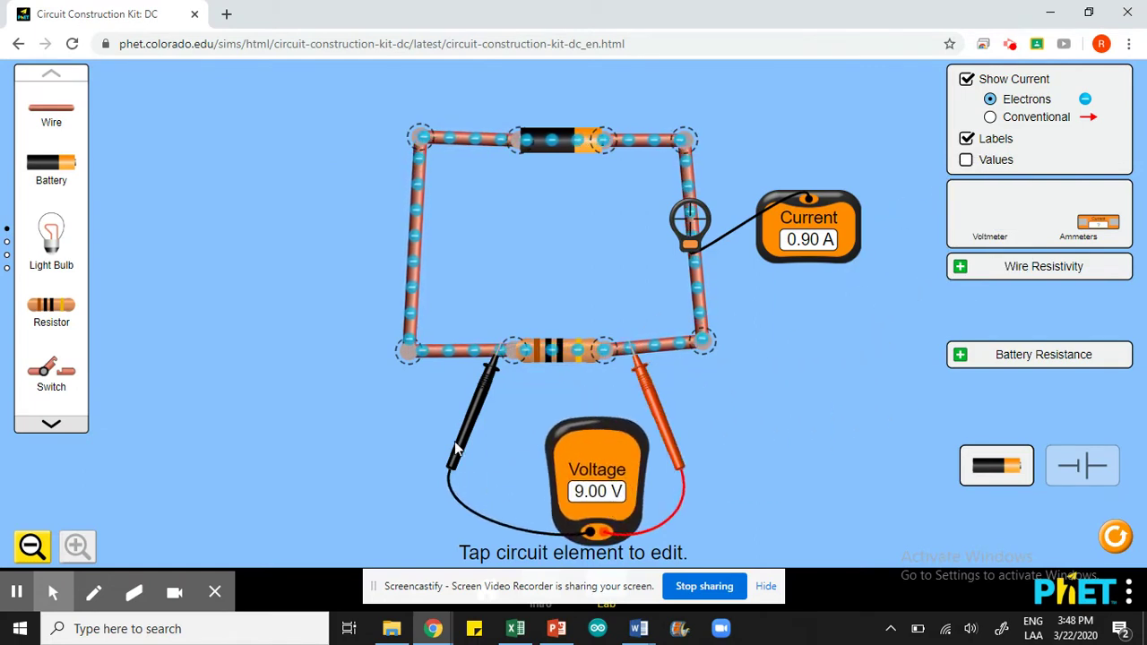
pyautogui.moveTo(467, 448); pyautogui.dragTo(472, 479)
pyautogui.moveTo(657, 408); pyautogui.dragTo(891, 397)
# Step: Cut the junction between the resistor and its battery-negative-side wire, and separate them to leave a gap for another component
pyautogui.moveTo(511, 350); pyautogui.dragTo(519, 341)
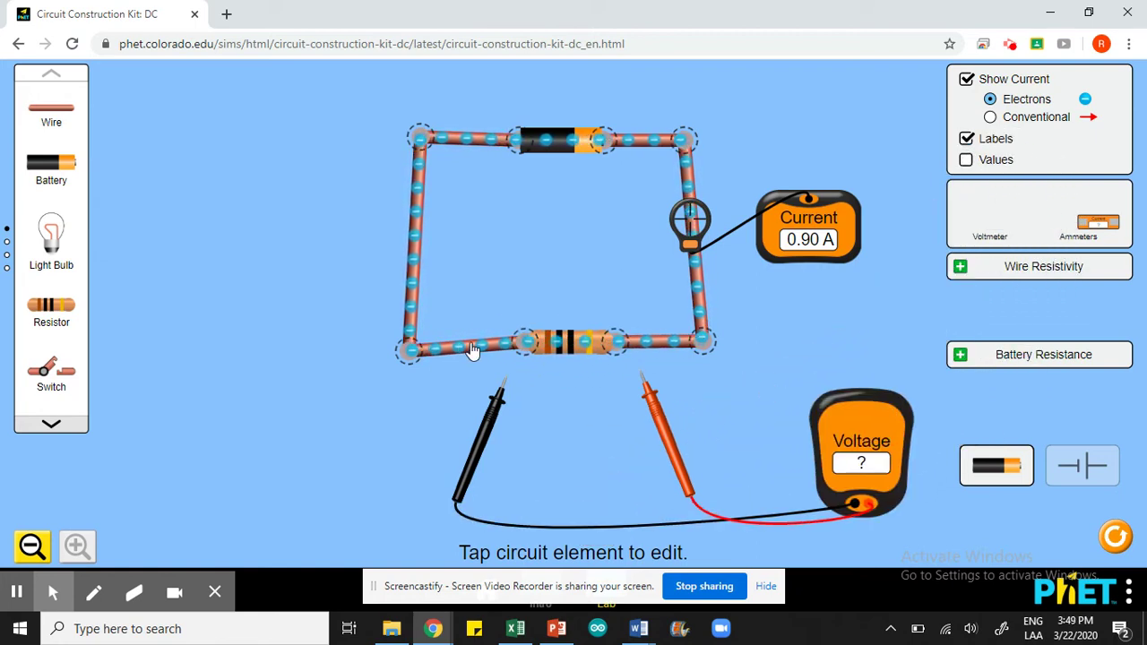
pyautogui.moveTo(480, 350); pyautogui.dragTo(452, 347)
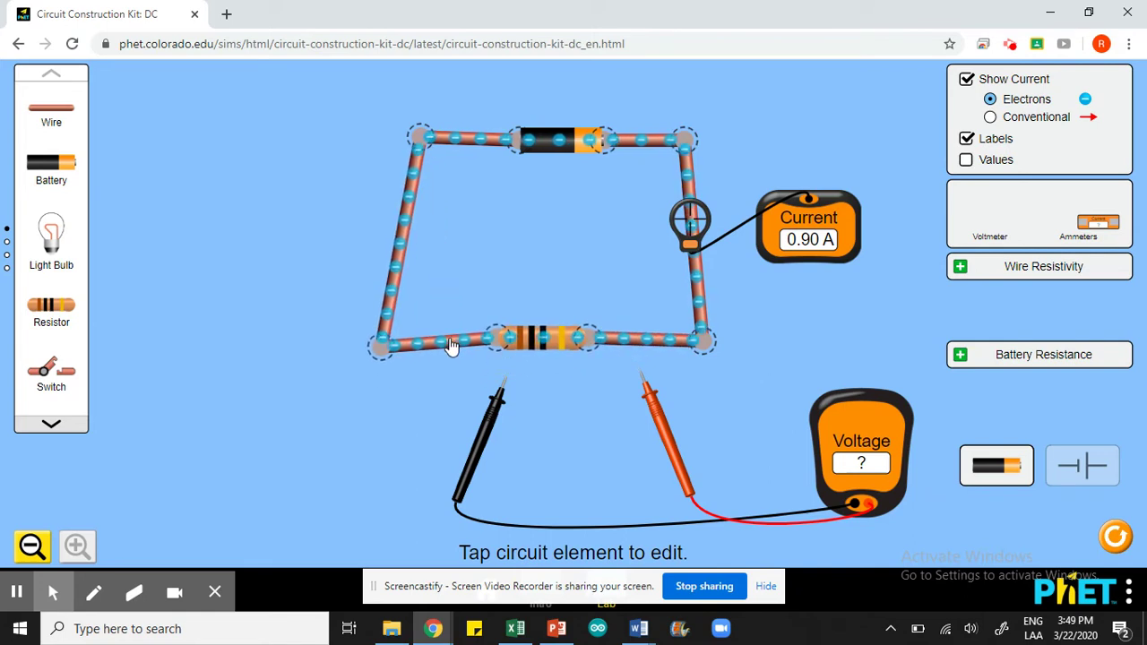
pyautogui.click(495, 337)
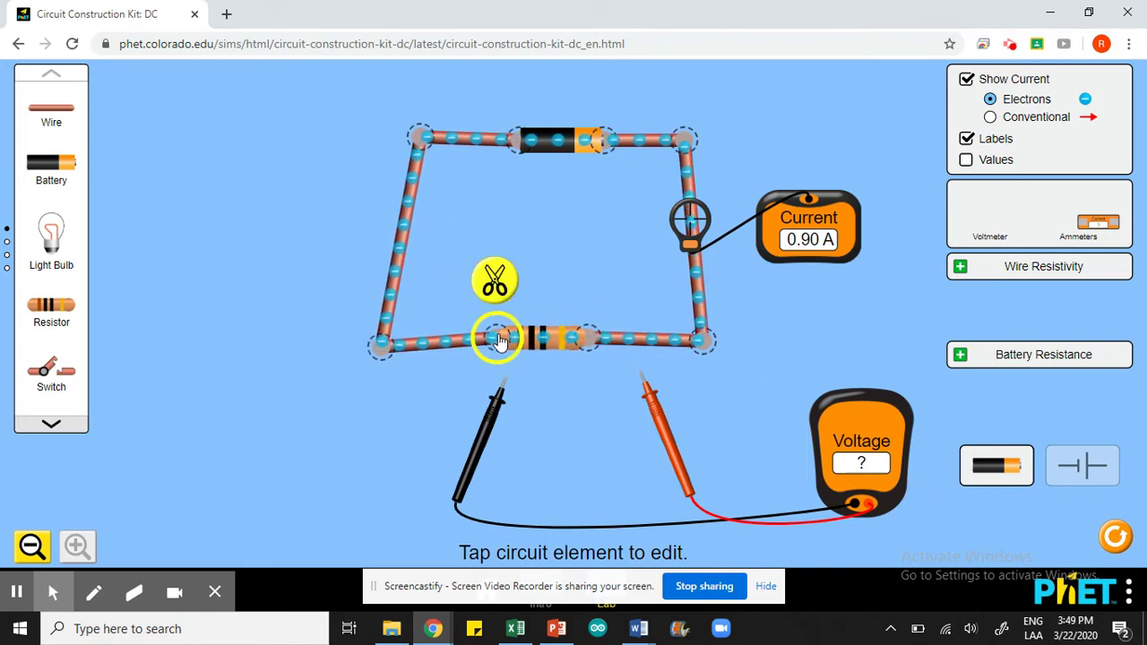
pyautogui.click(494, 281)
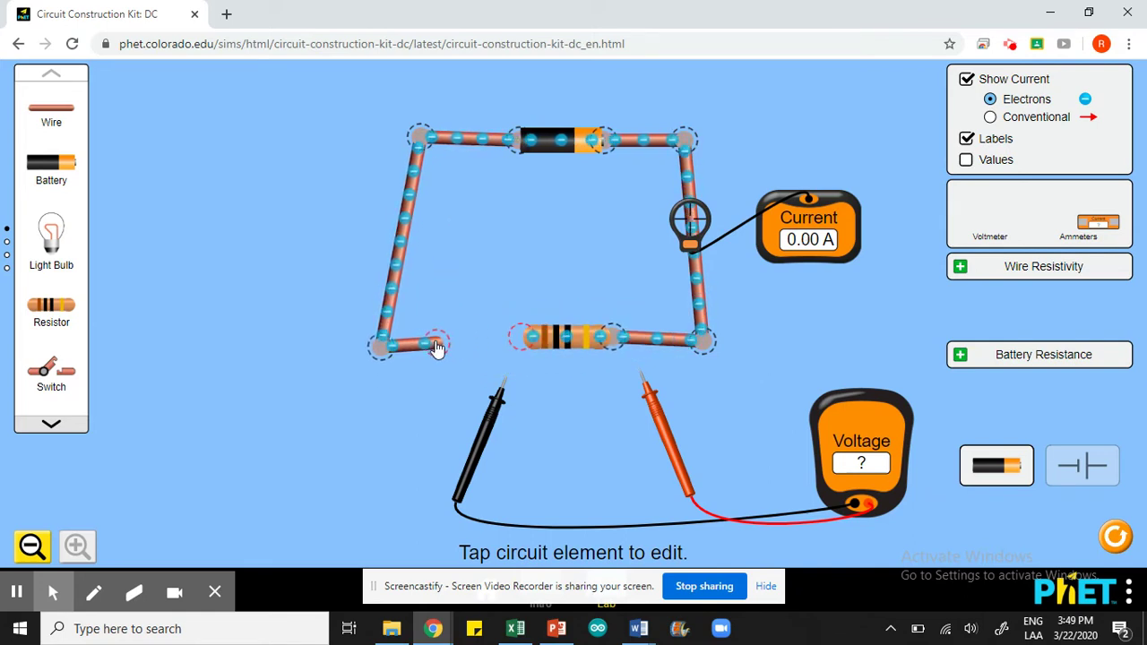
pyautogui.moveTo(562, 343); pyautogui.dragTo(624, 344)
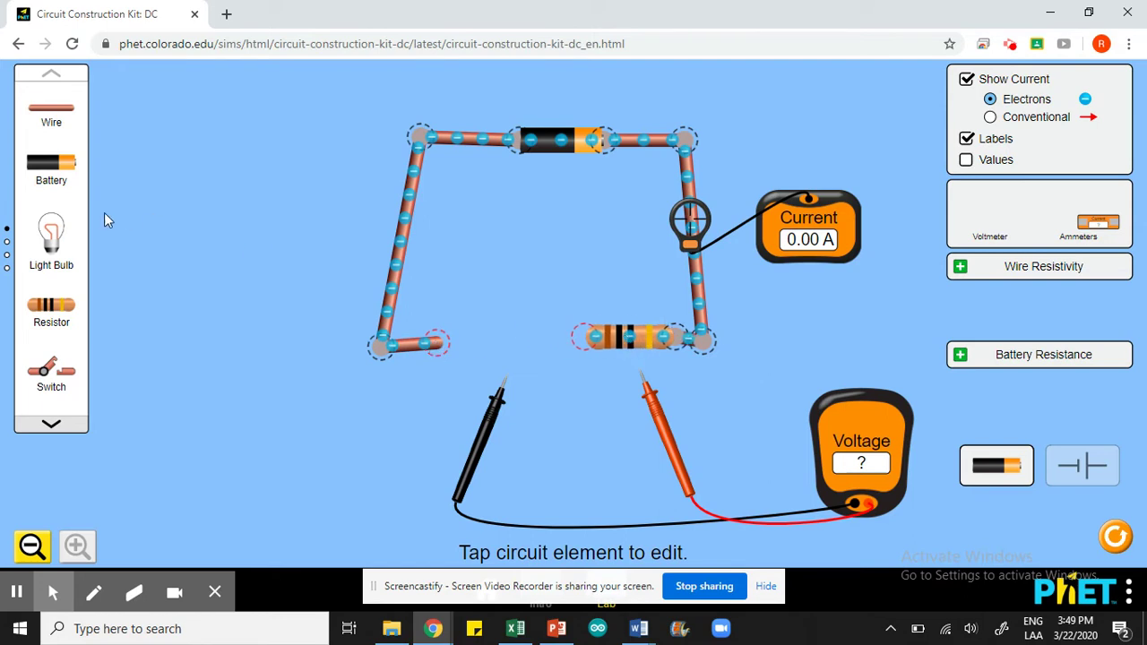
# Step: Insert a second resistor in series with the first, wire the two together, and align them to close the loop
pyautogui.moveTo(41, 309); pyautogui.dragTo(495, 303)
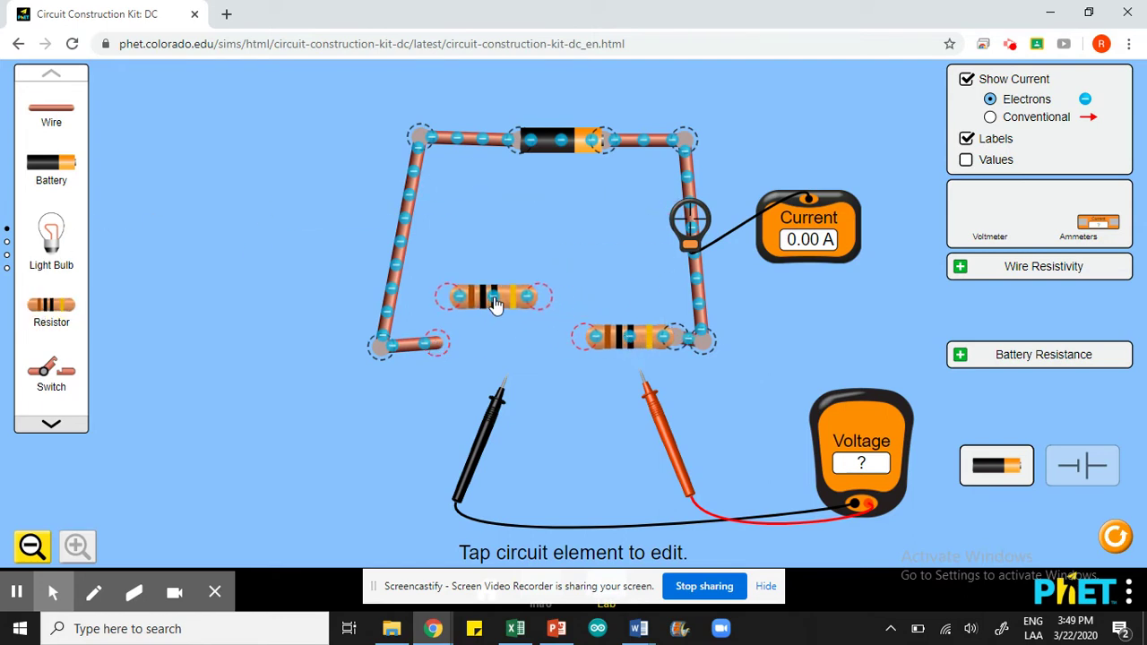
pyautogui.moveTo(439, 350); pyautogui.dragTo(442, 317)
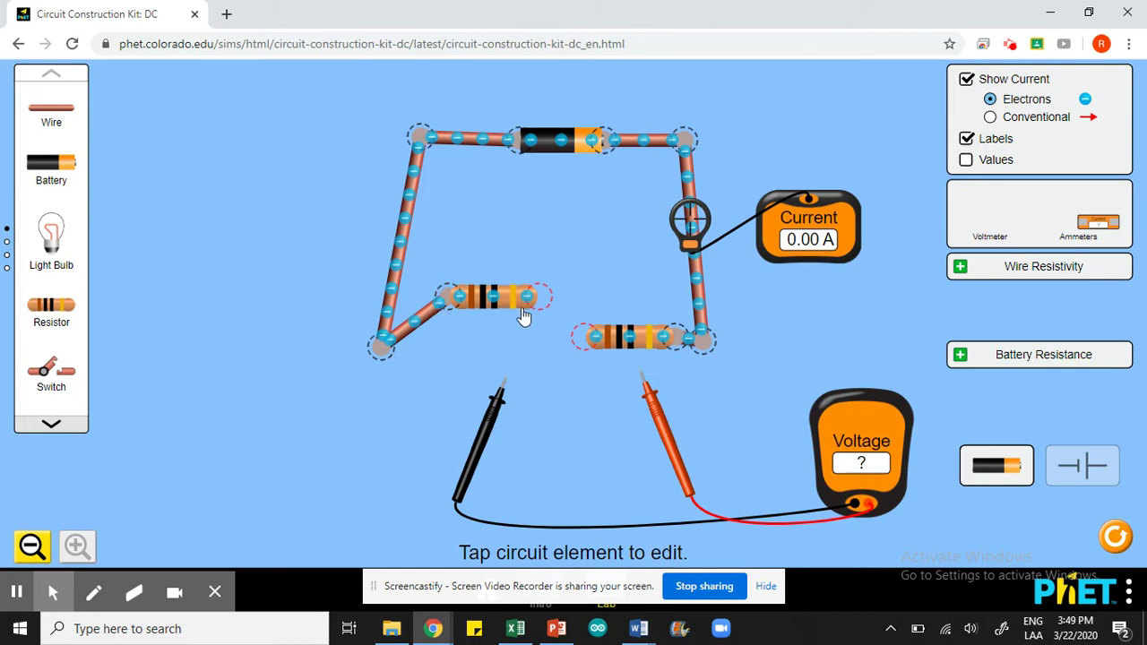
pyautogui.moveTo(59, 115); pyautogui.dragTo(503, 324)
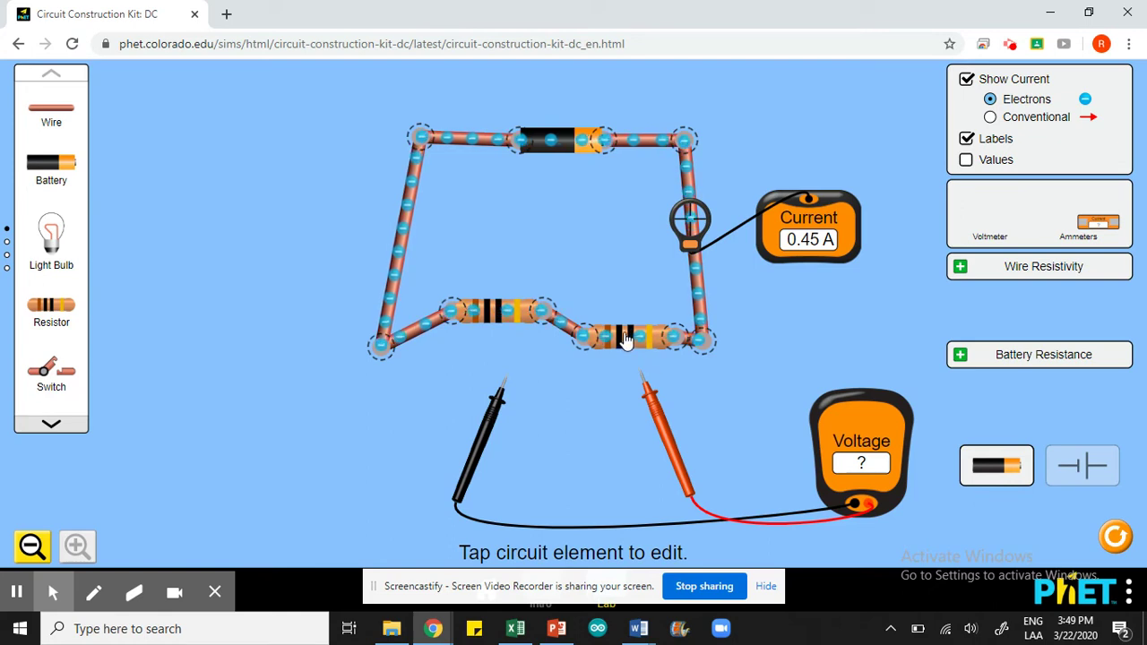
pyautogui.moveTo(638, 340); pyautogui.dragTo(612, 316)
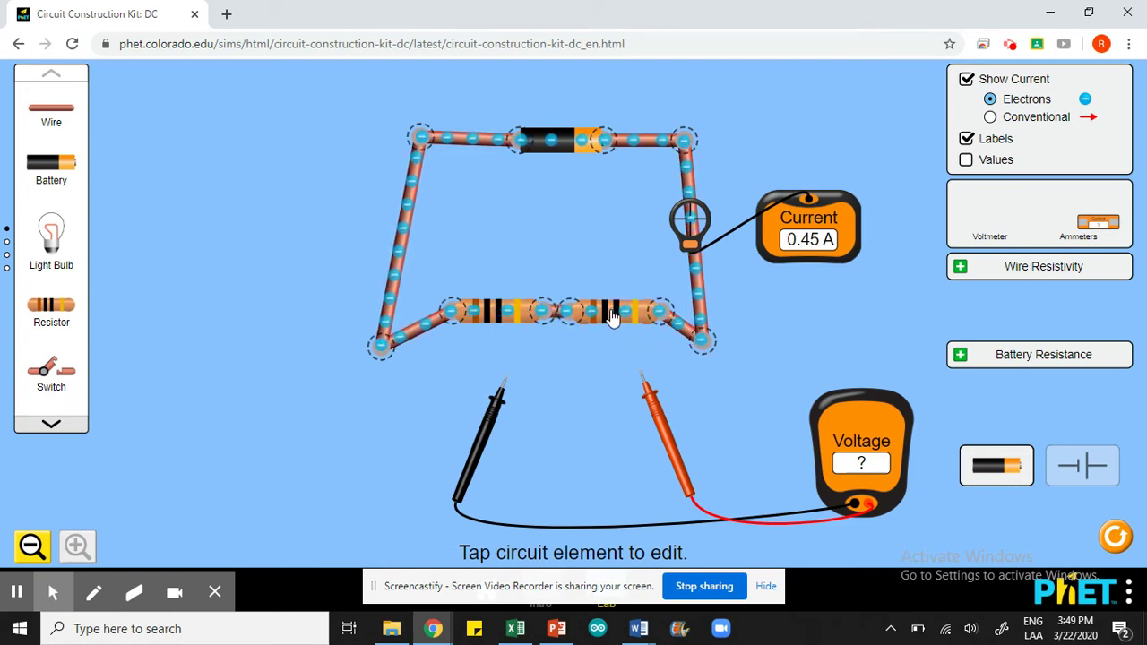
# Step: Place the black and red voltmeter probes on the wires at the outer ends of the two series resistors
pyautogui.moveTo(497, 426); pyautogui.dragTo(465, 440)
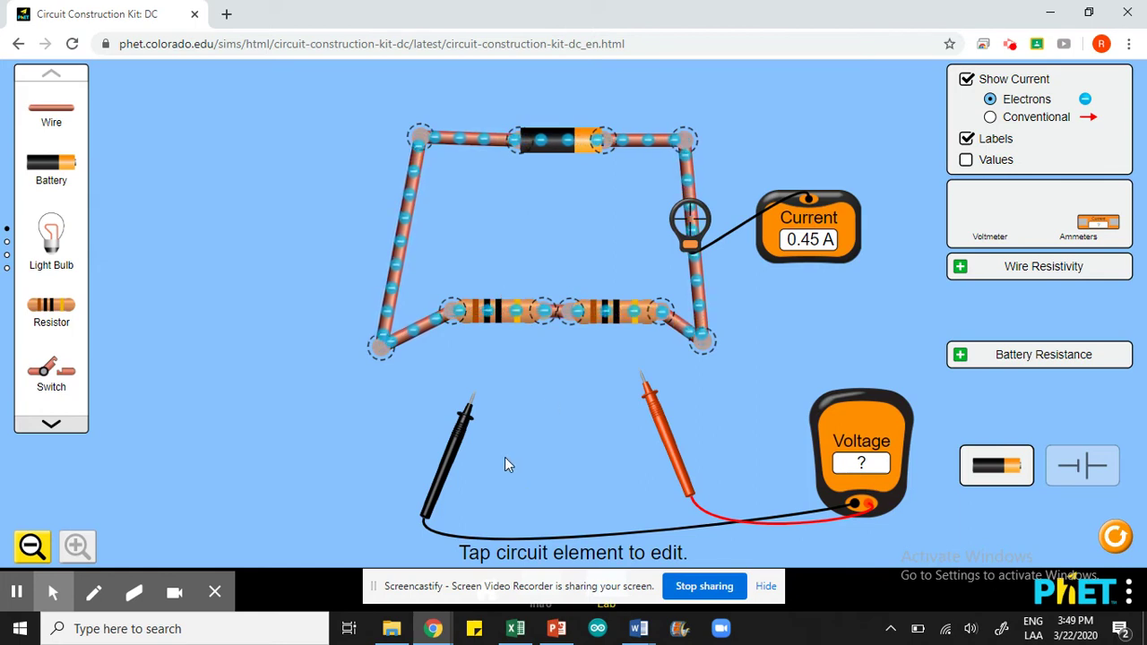
pyautogui.moveTo(455, 462); pyautogui.dragTo(402, 403)
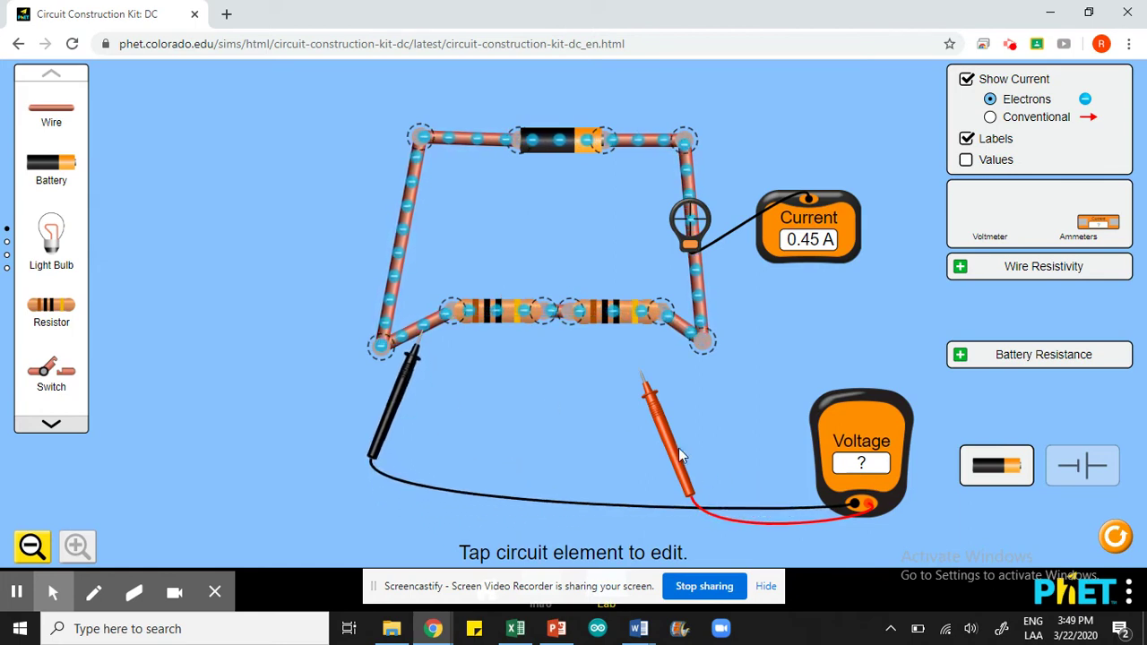
pyautogui.moveTo(673, 456); pyautogui.dragTo(705, 408)
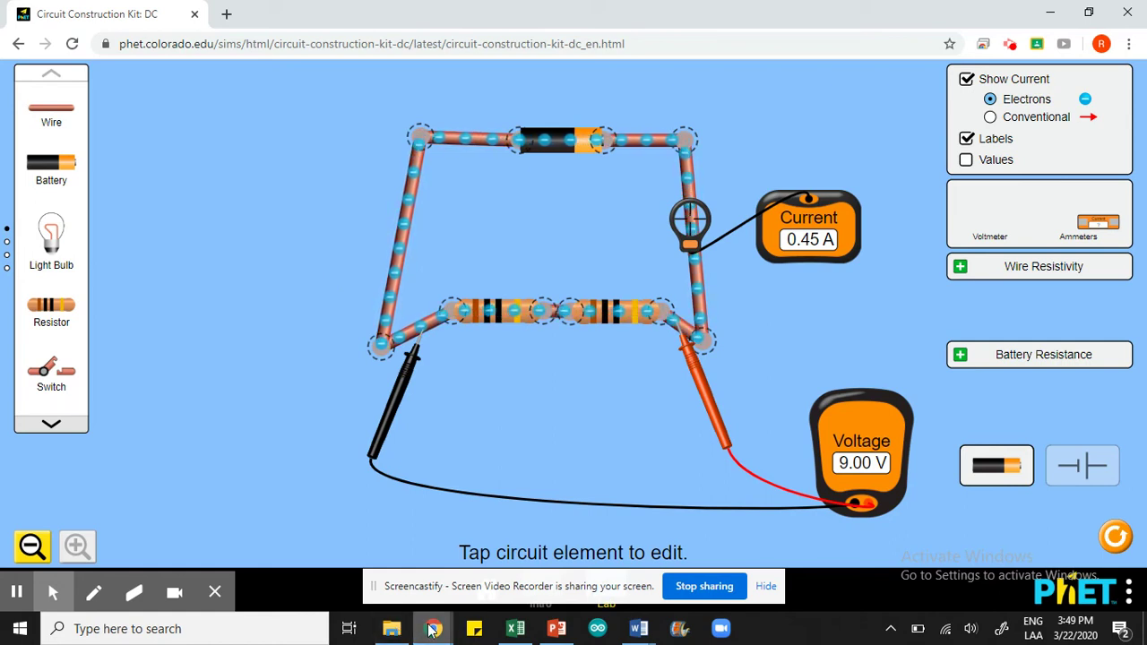
# Step: Switch to Document2 in Word and change the calculation to "9 / 0.45 = R" and the result to "20 Ohms"
pyautogui.moveTo(641, 629)
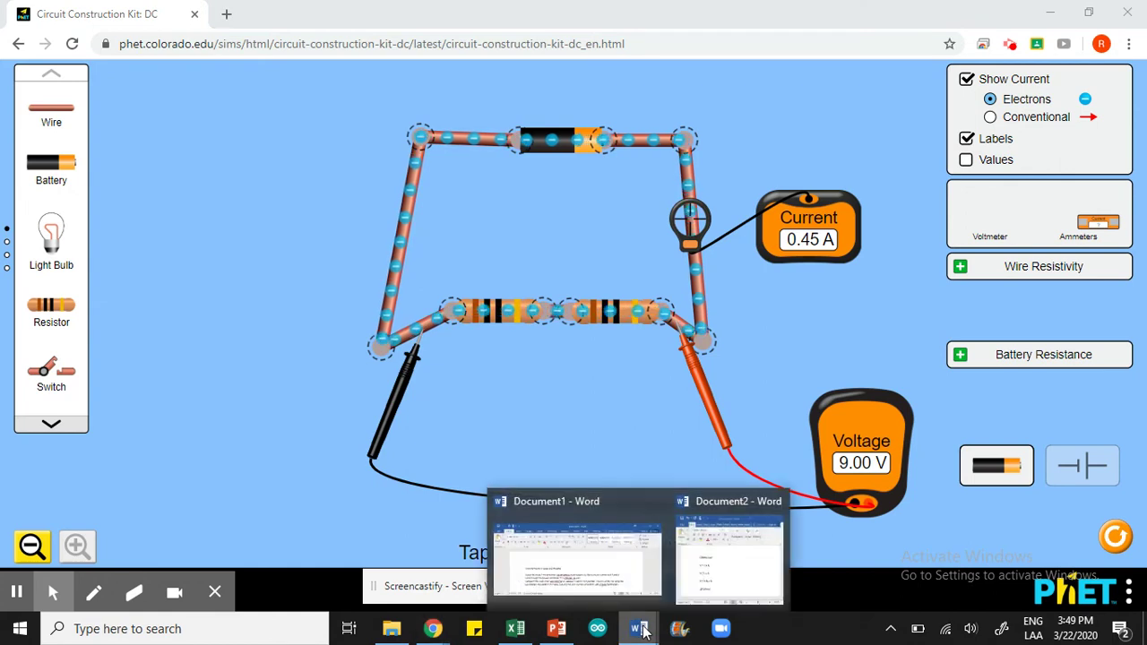
pyautogui.click(732, 563)
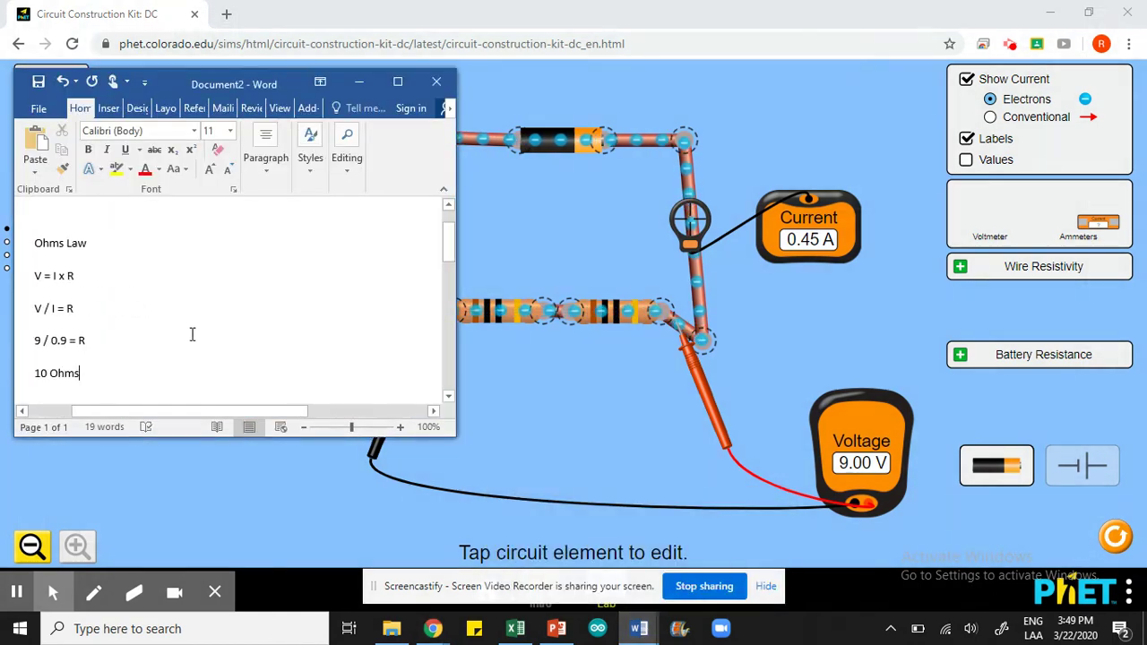
pyautogui.moveTo(64, 336)
pyautogui.mouseDown()
pyautogui.moveTo(111, 348)
pyautogui.moveTo(47, 341)
pyautogui.mouseUp()
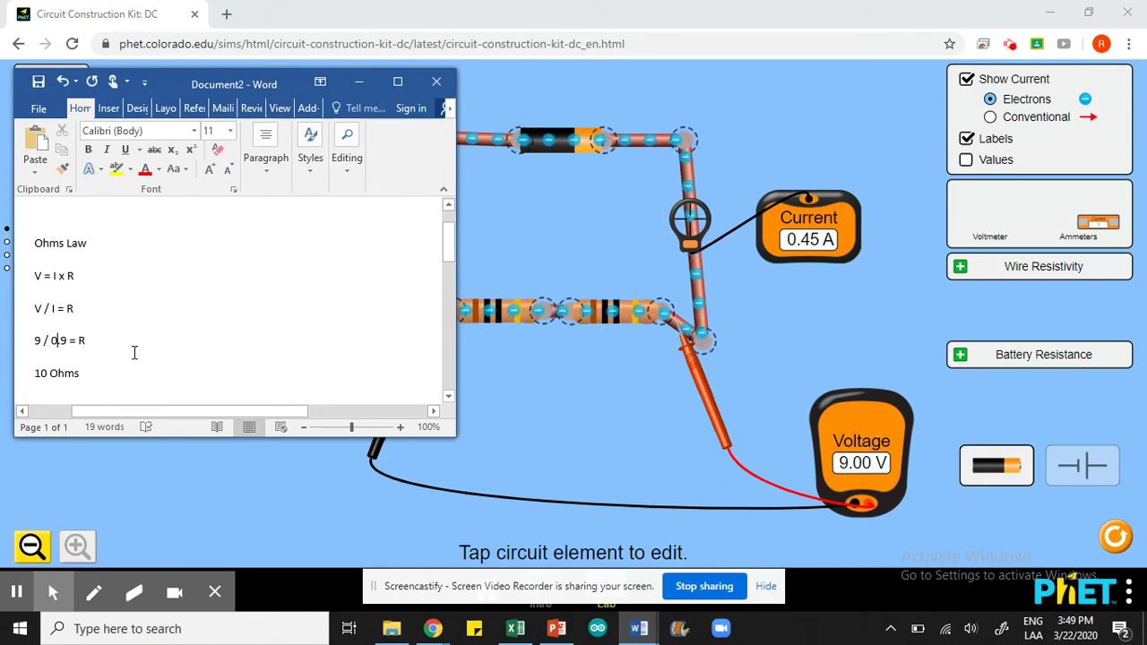
pyautogui.press('BackSpace')
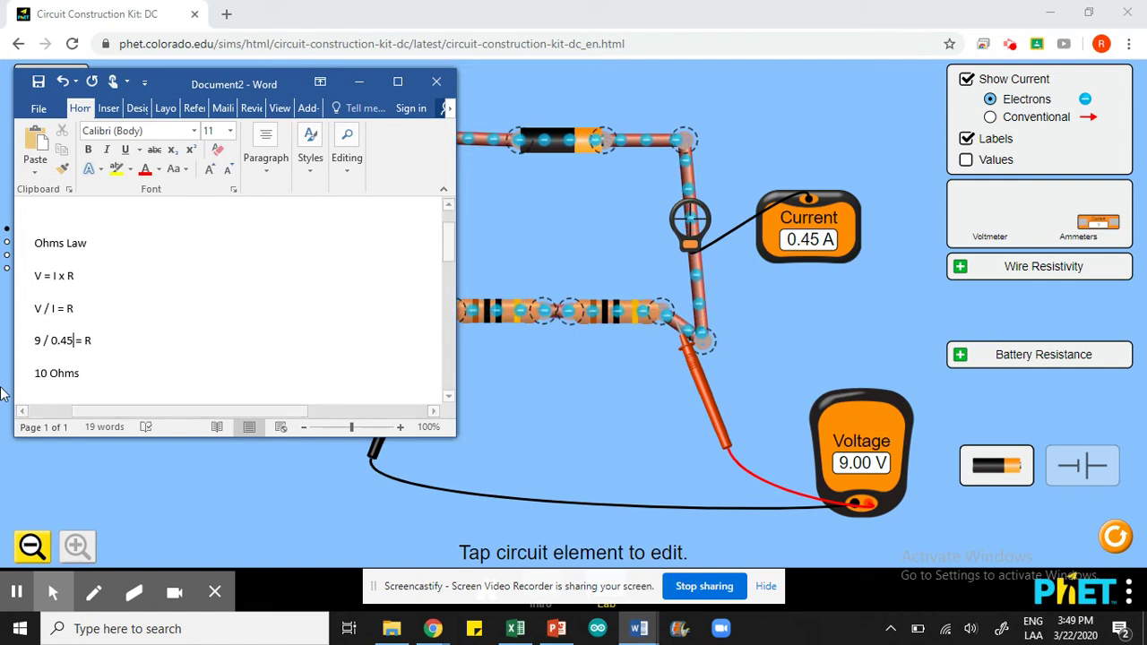
pyautogui.click(50, 374)
pyautogui.press('BackSpace')
pyautogui.press('BackSpace')
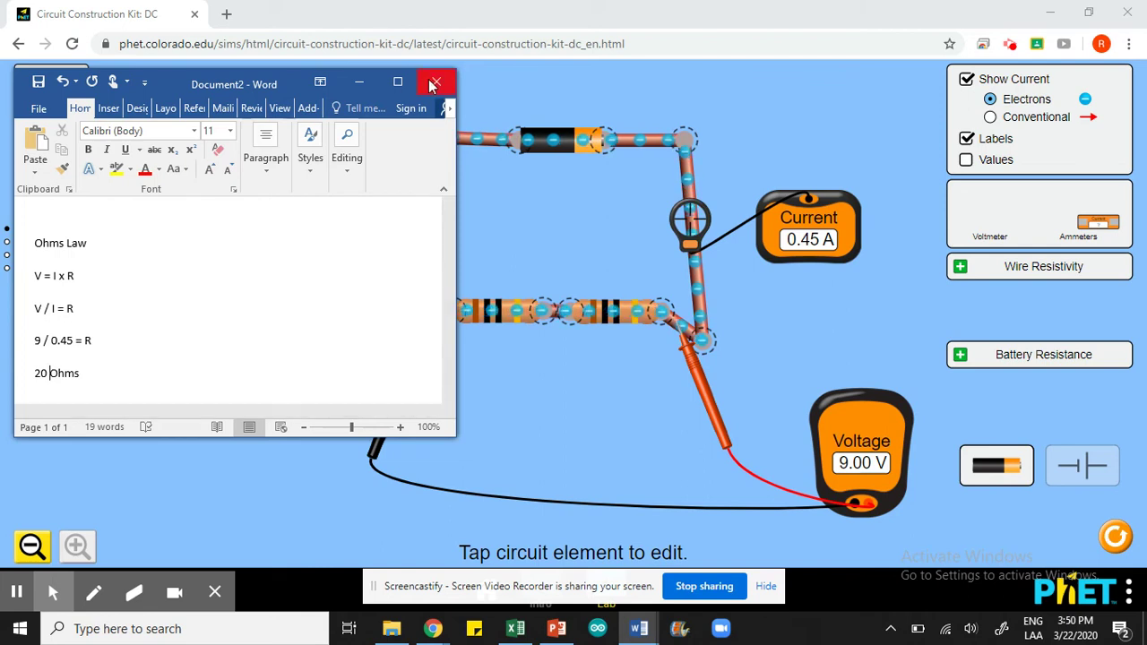
pyautogui.click(362, 82)
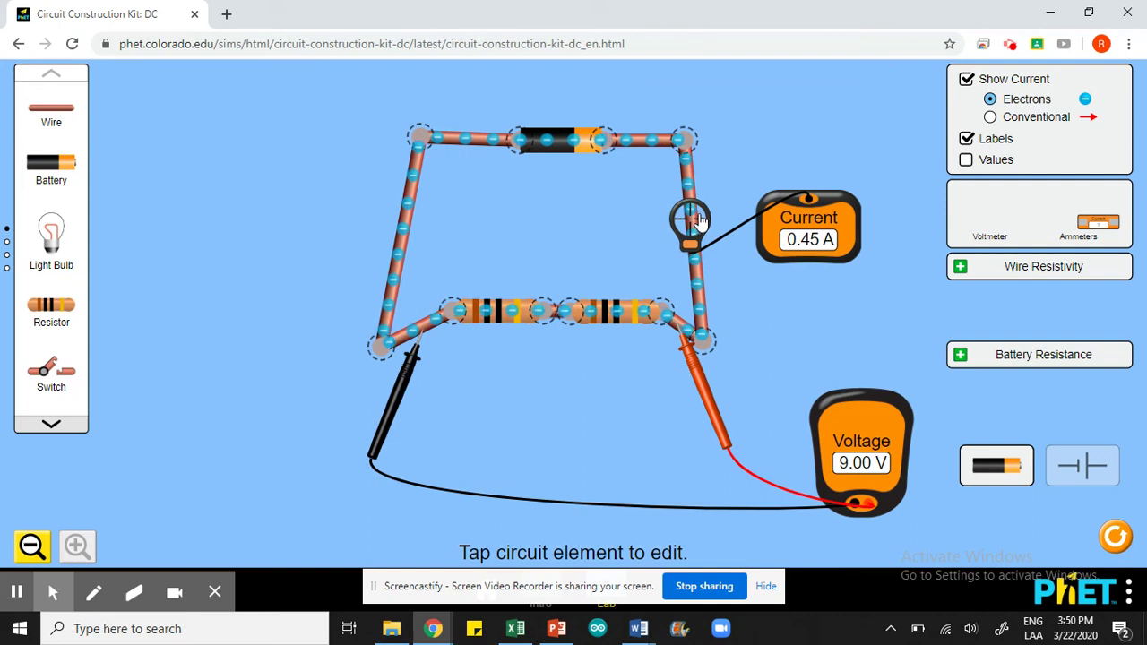
# Step: Measure the current closer to the battery by moving the ammeter probe along the same wire
pyautogui.moveTo(699, 222); pyautogui.dragTo(679, 187)
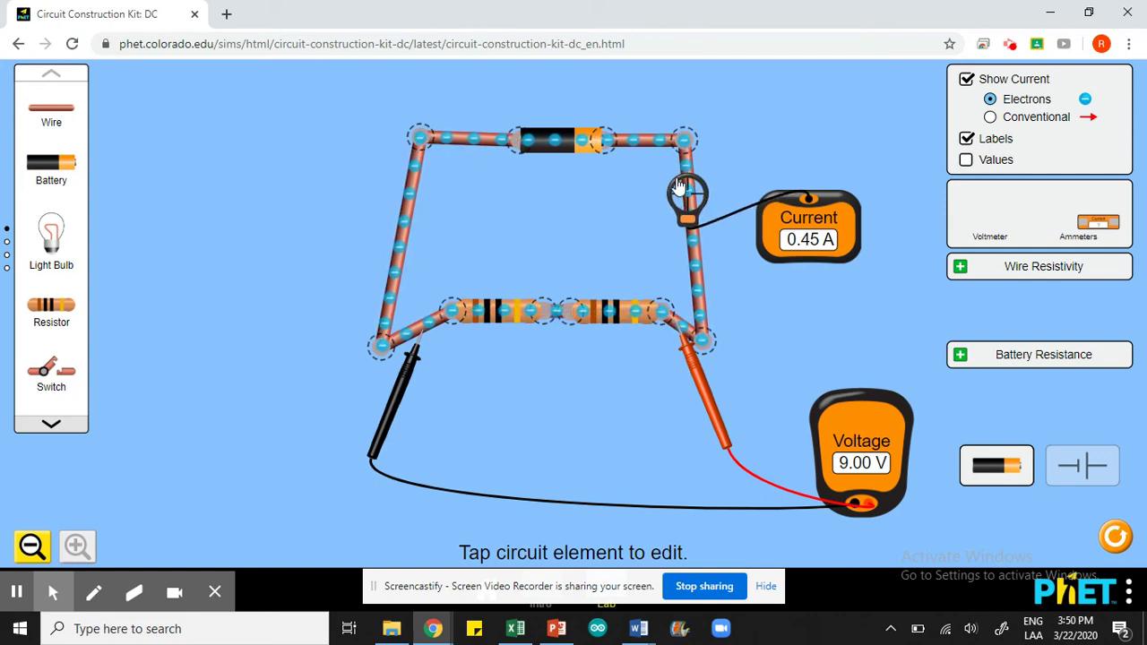